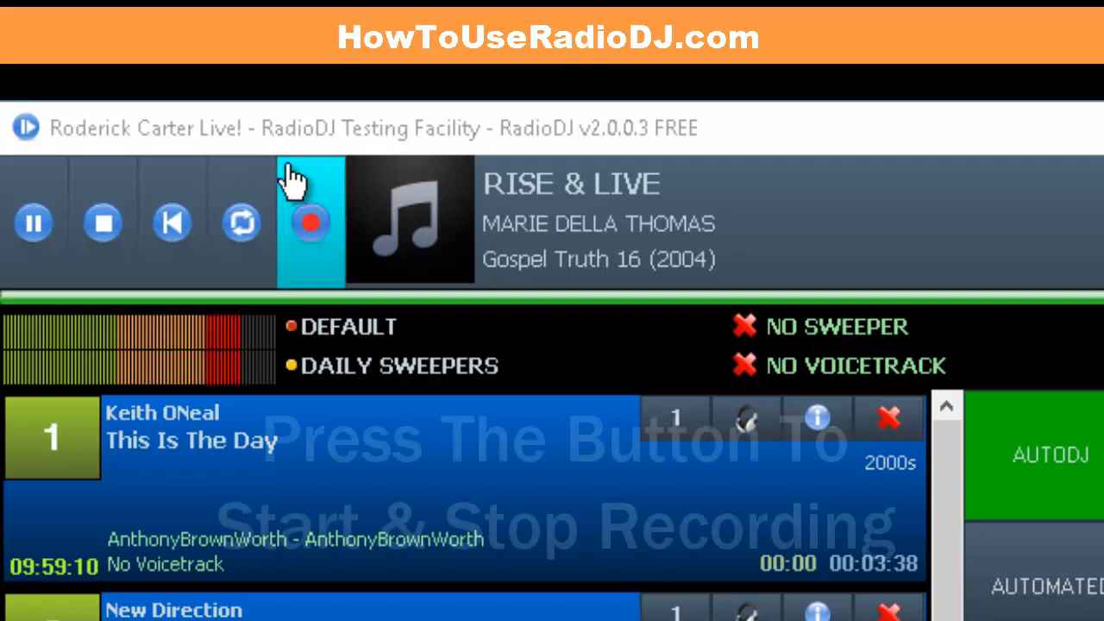
Step: Toggle the manual recording of the live broadcast from the player controls
click(319, 267)
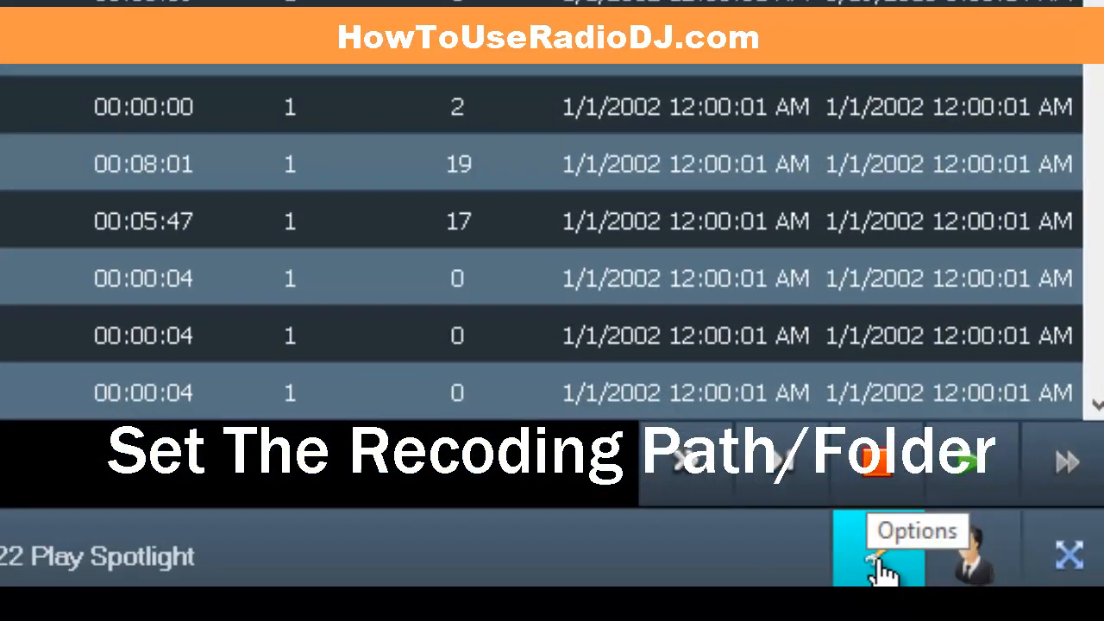
Step: Review the Recording Folder path in the program's Other Settings and its folder browser, then close the configuration without changing the folder
click(879, 562)
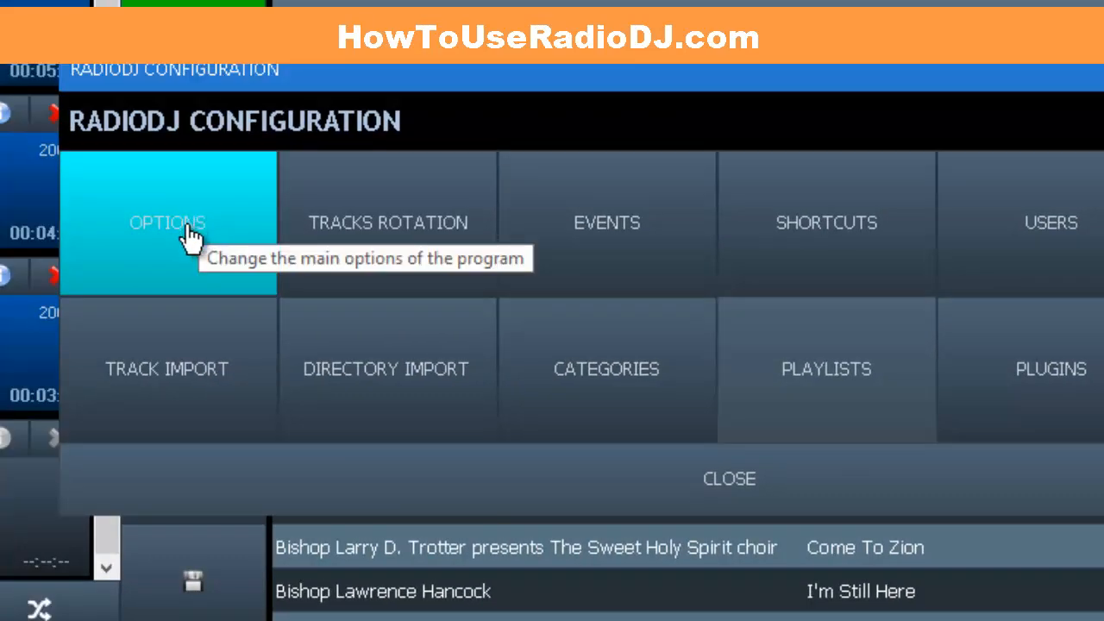
click(188, 234)
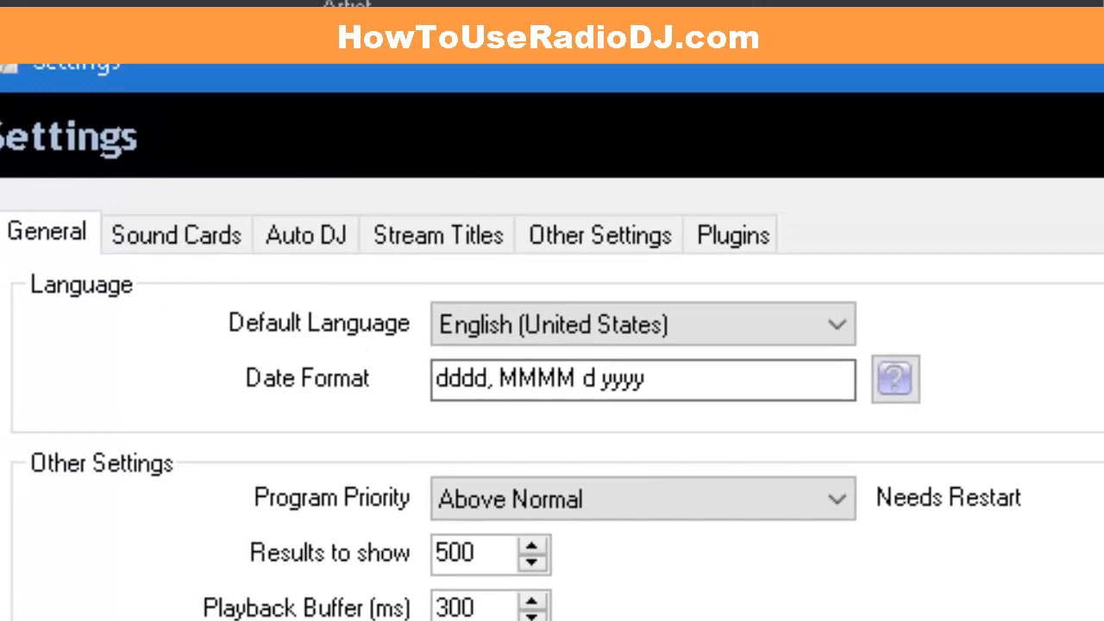
click(628, 247)
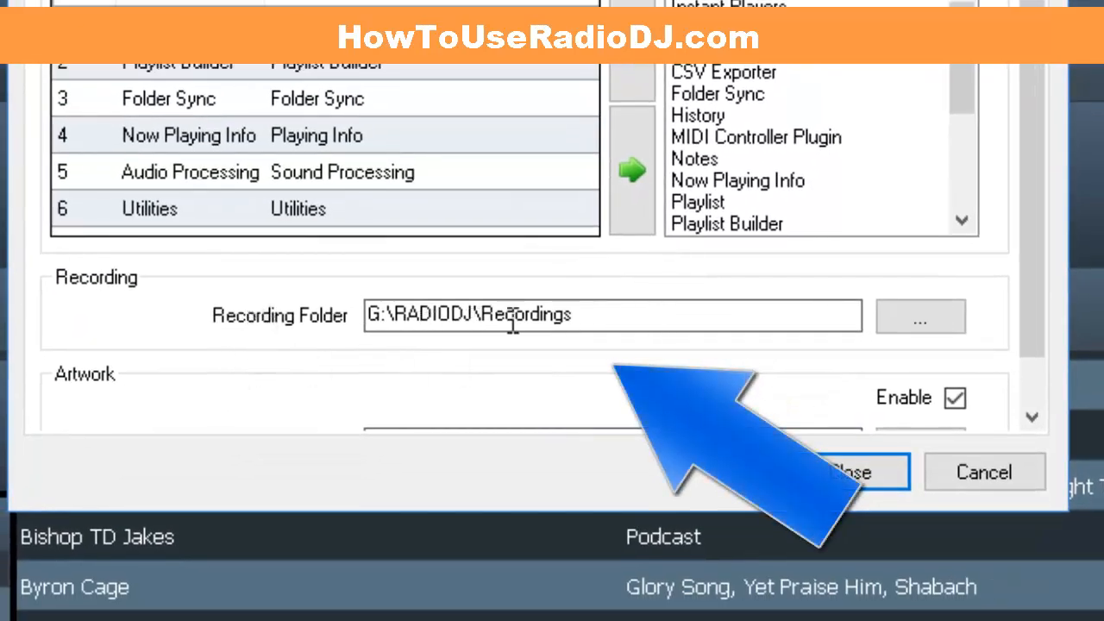
click(921, 317)
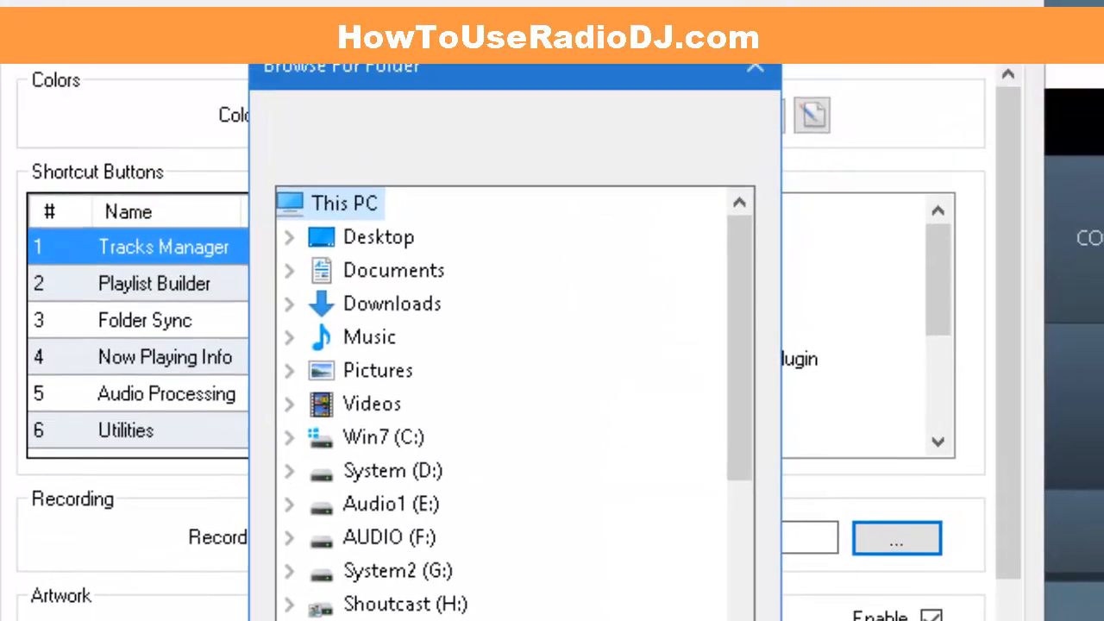
click(708, 620)
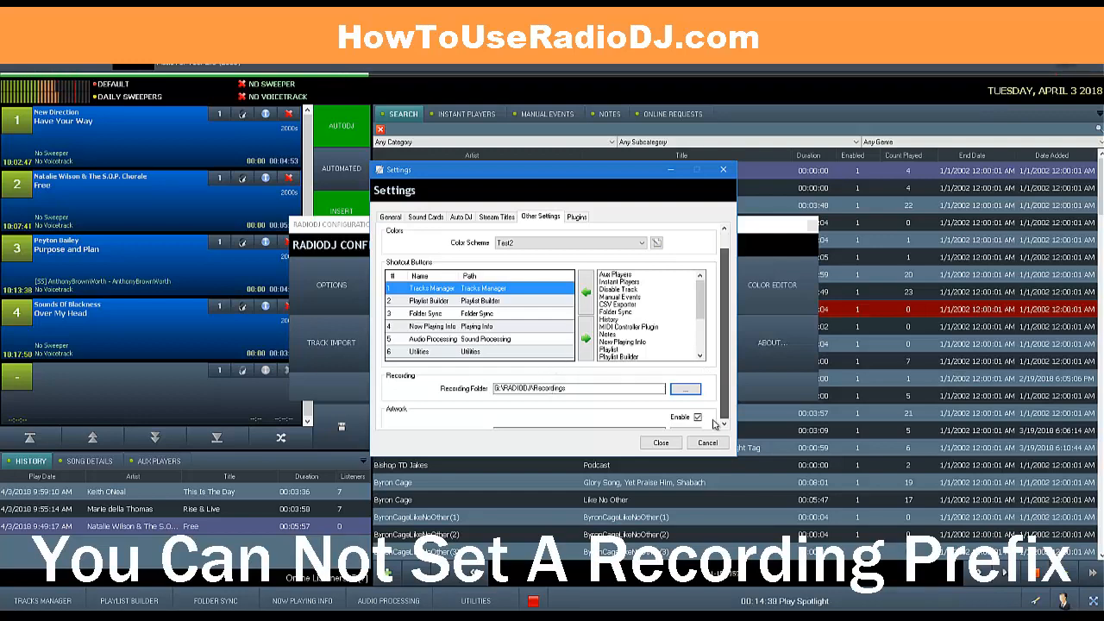
scroll(642, 390, down, 1)
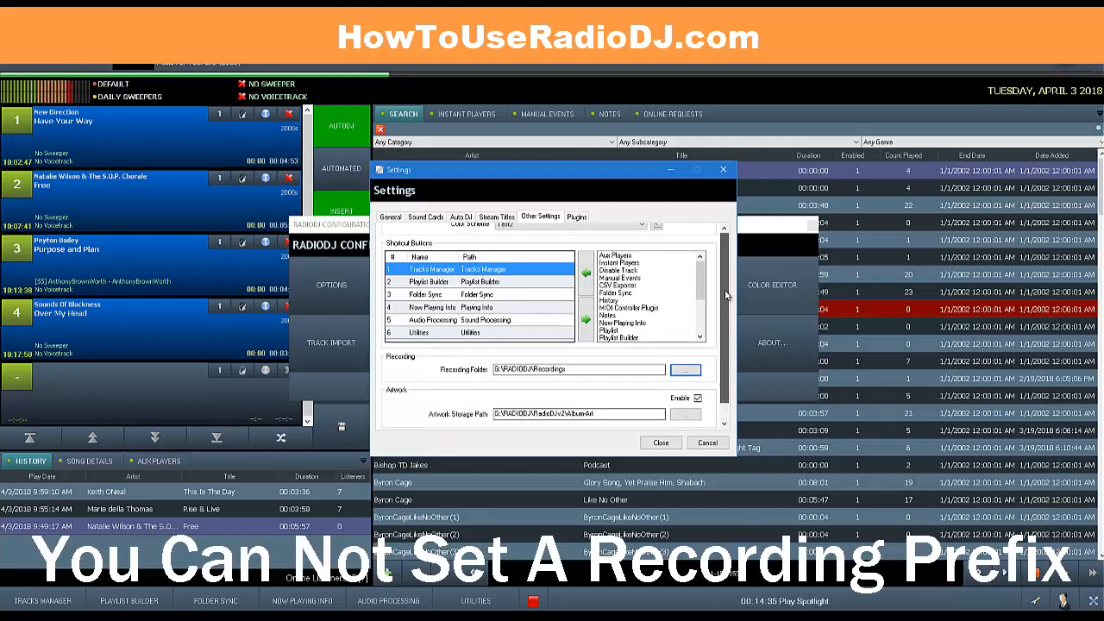
scroll(517, 284, up, 1)
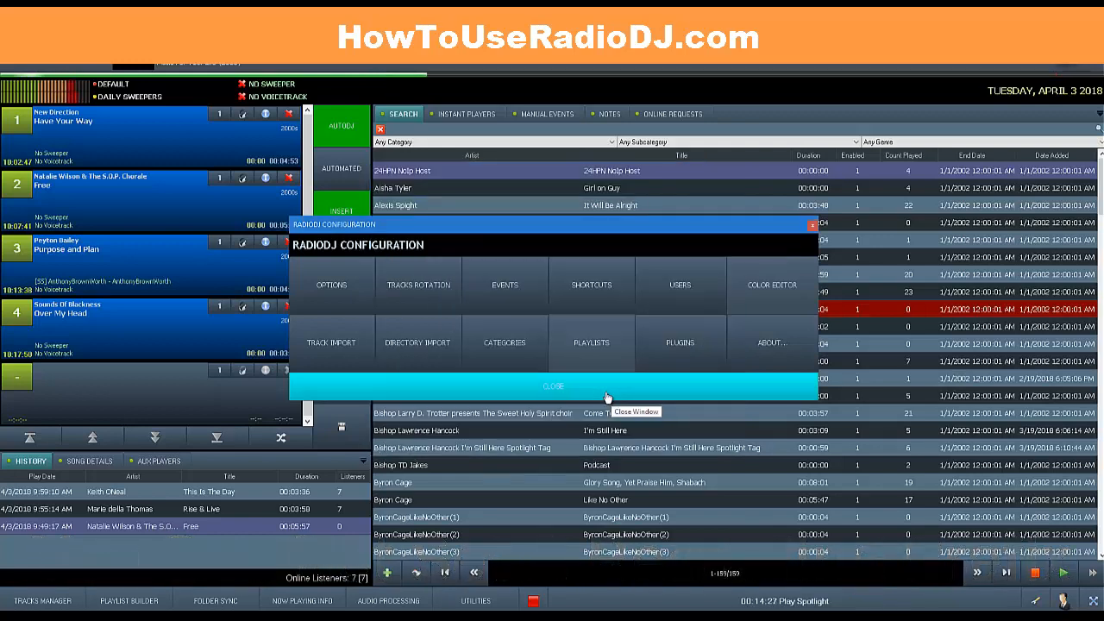
click(577, 388)
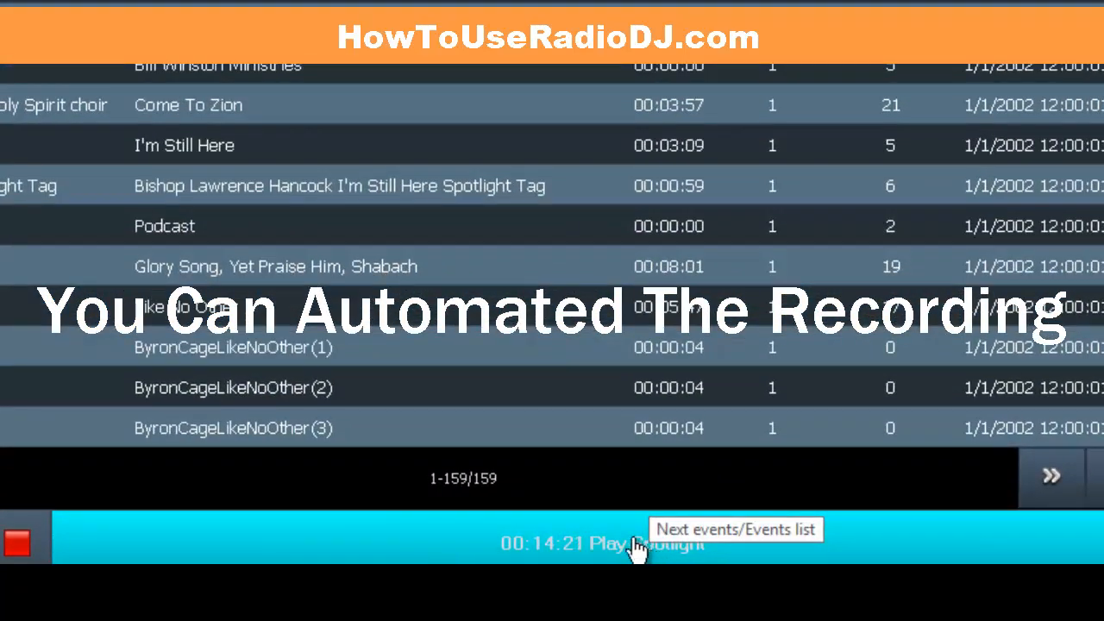
Step: Create a new event from the Events List and add a Start Recording action to it
click(636, 550)
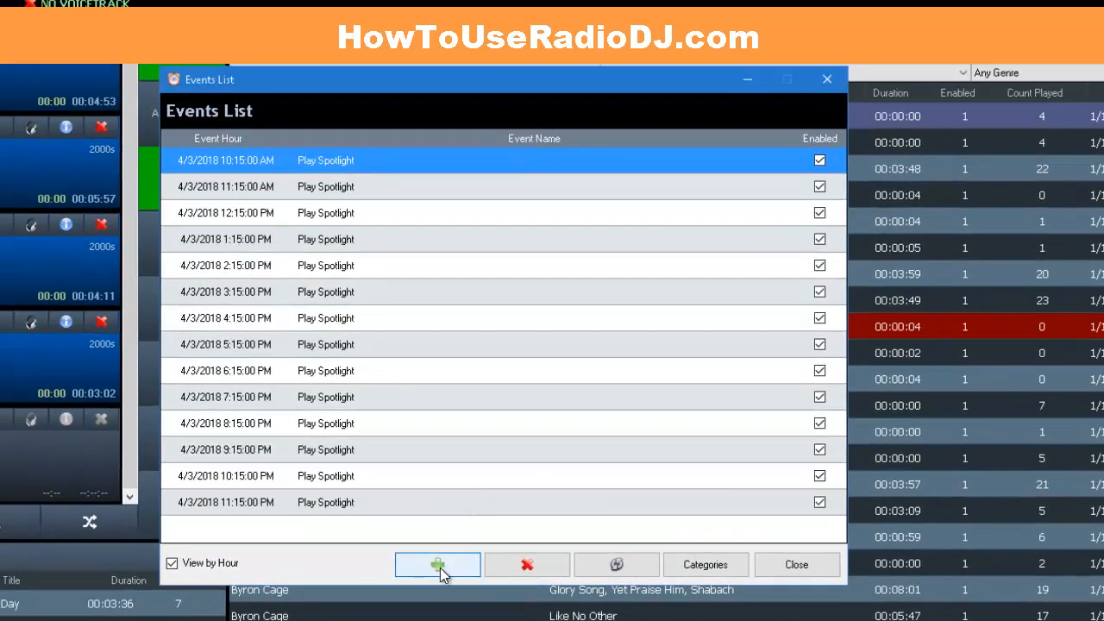
click(406, 541)
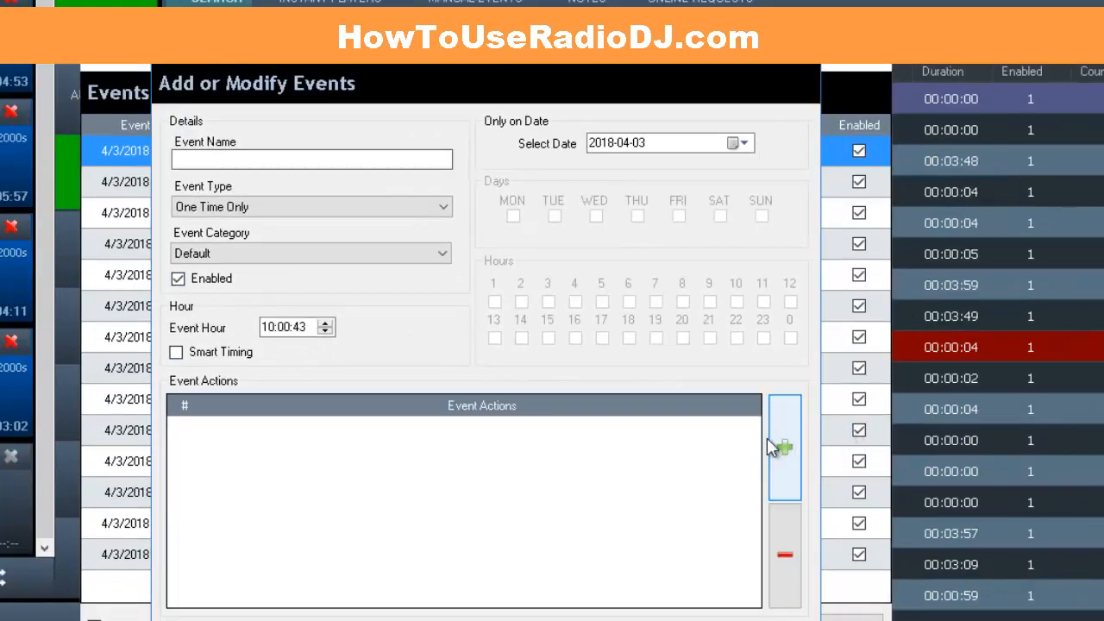
click(787, 450)
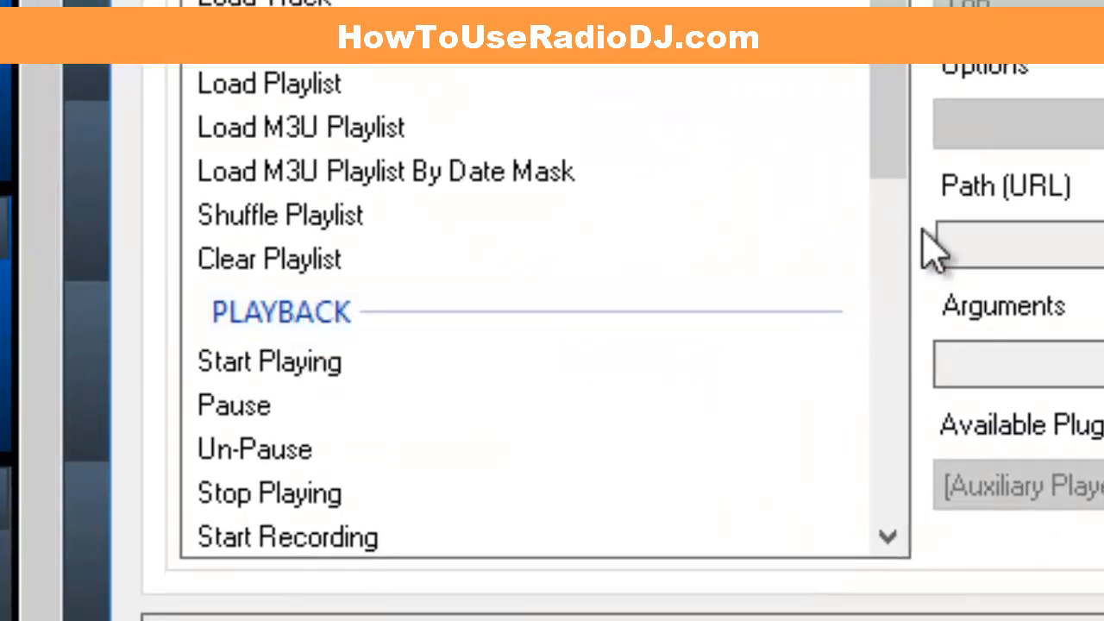
drag(892, 111, 915, 212)
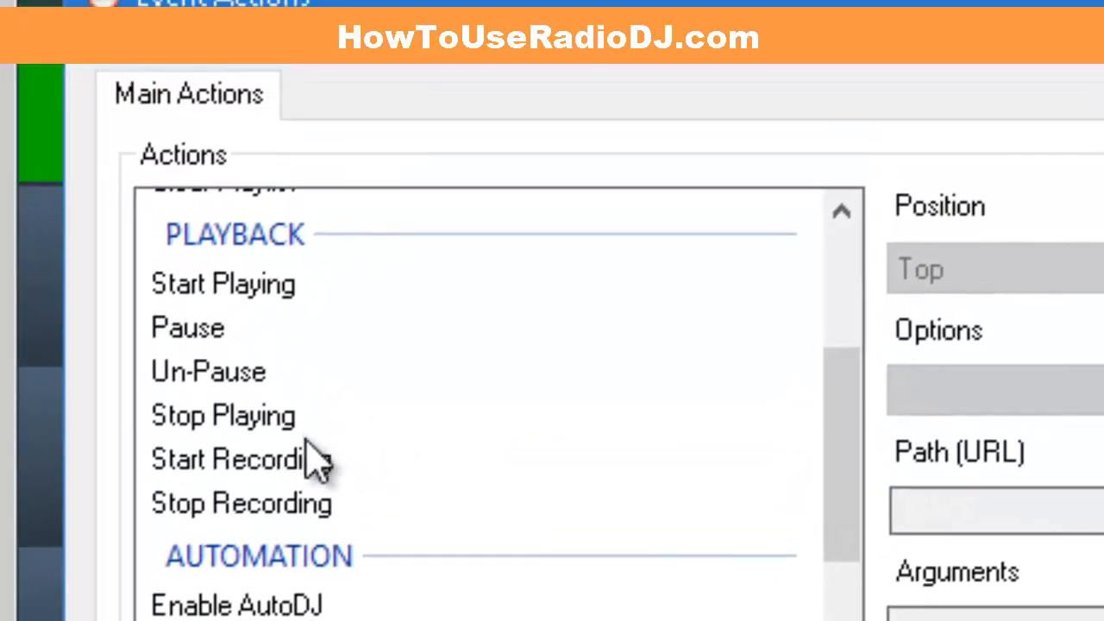
click(292, 472)
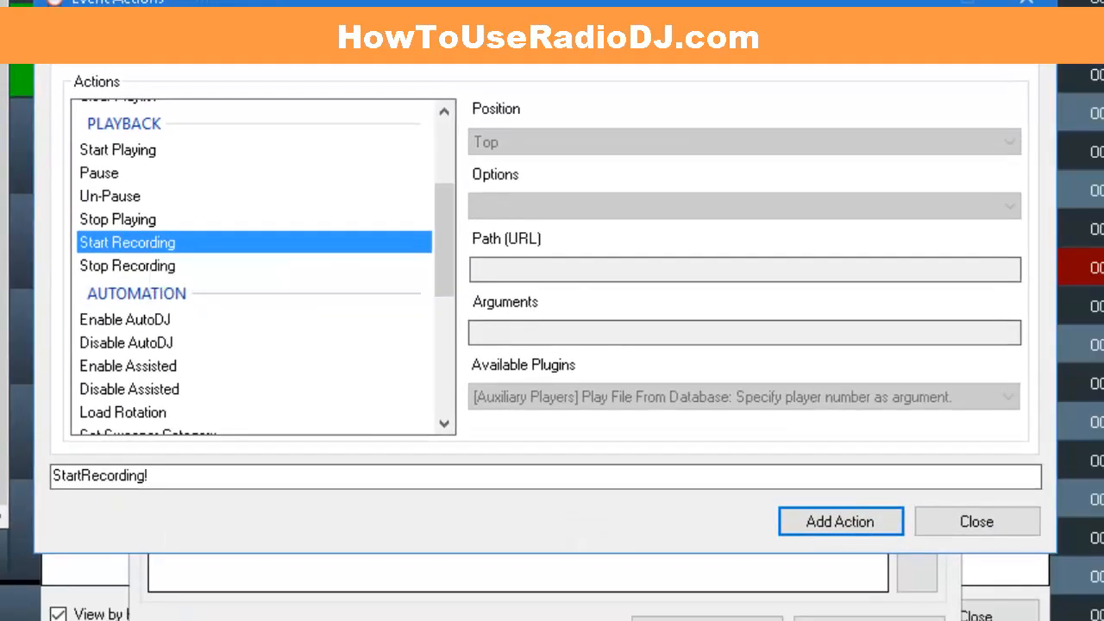
click(839, 520)
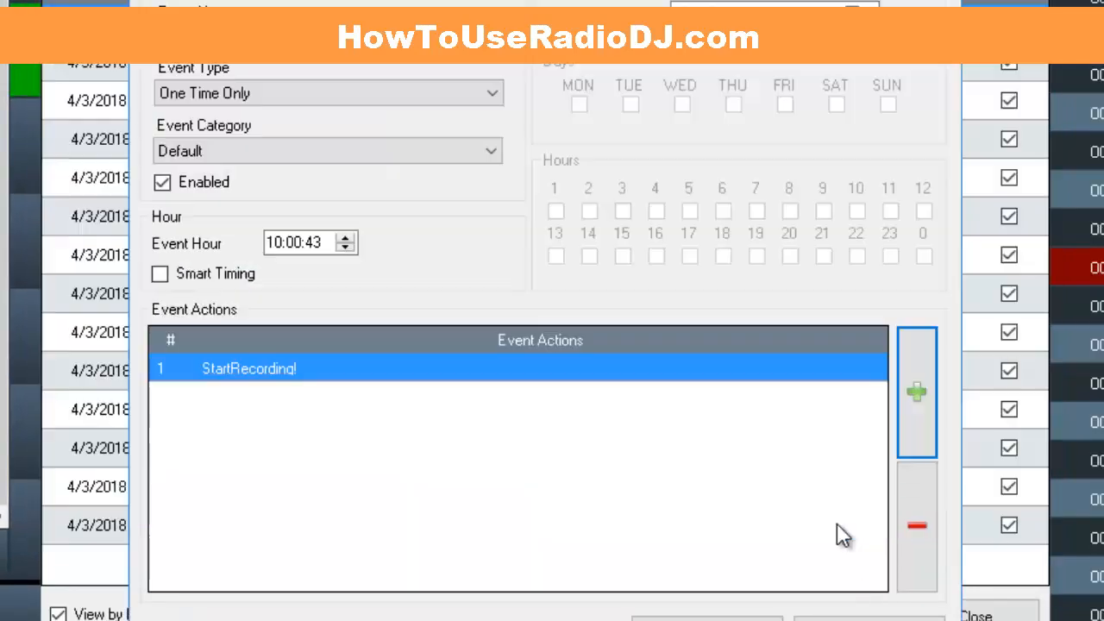
Step: Add a Seconds To Wait action with the argument 15 to the event's actions
click(915, 396)
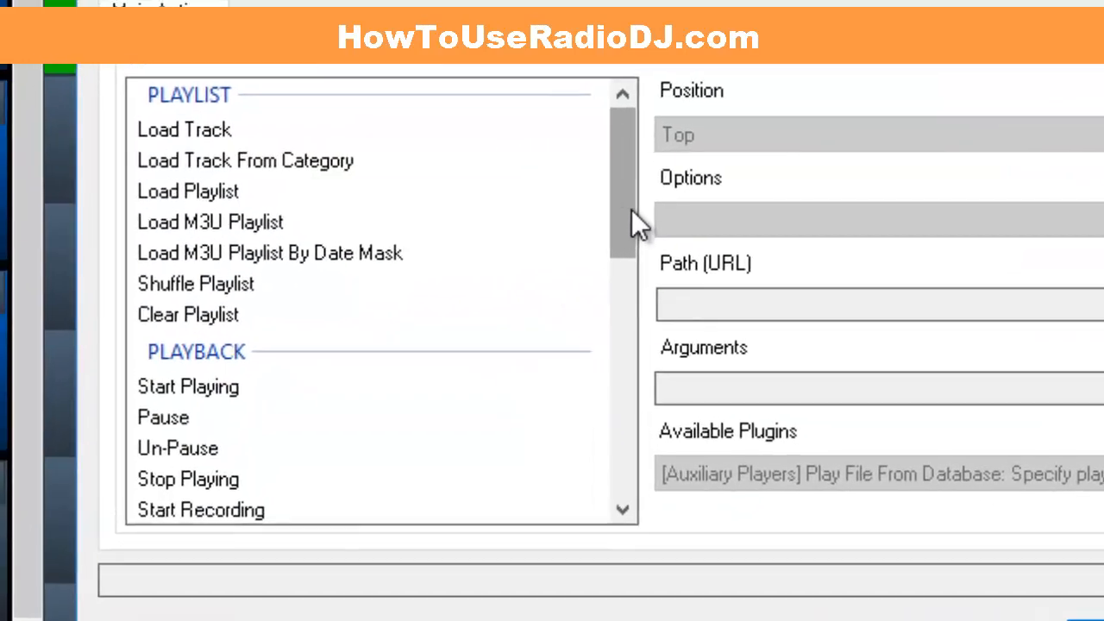
drag(632, 210, 623, 421)
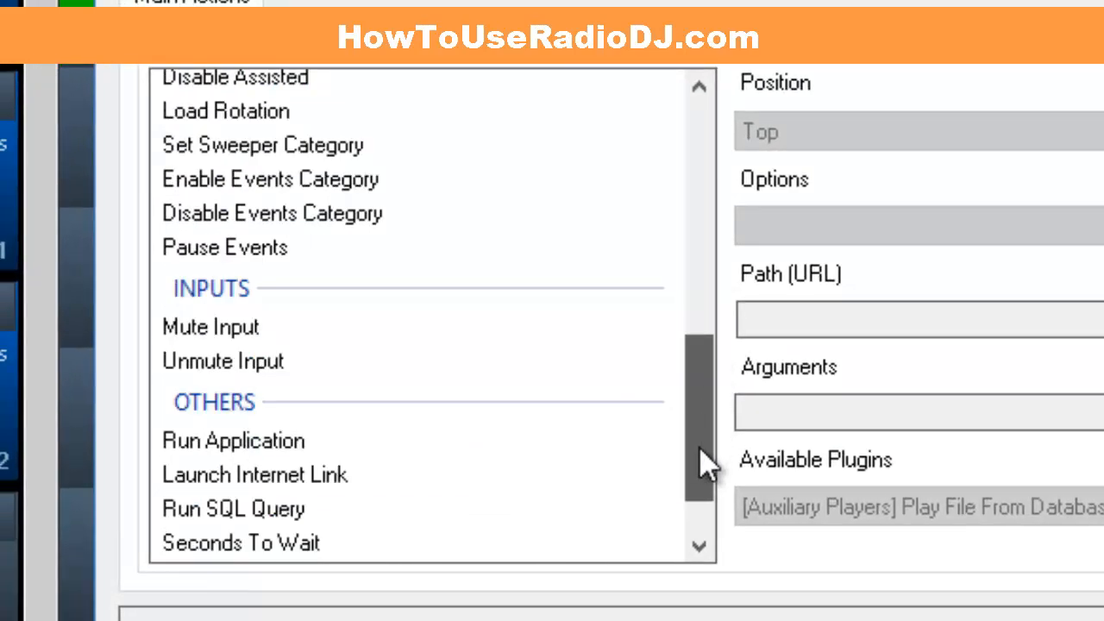
scroll(523, 372, down, 1)
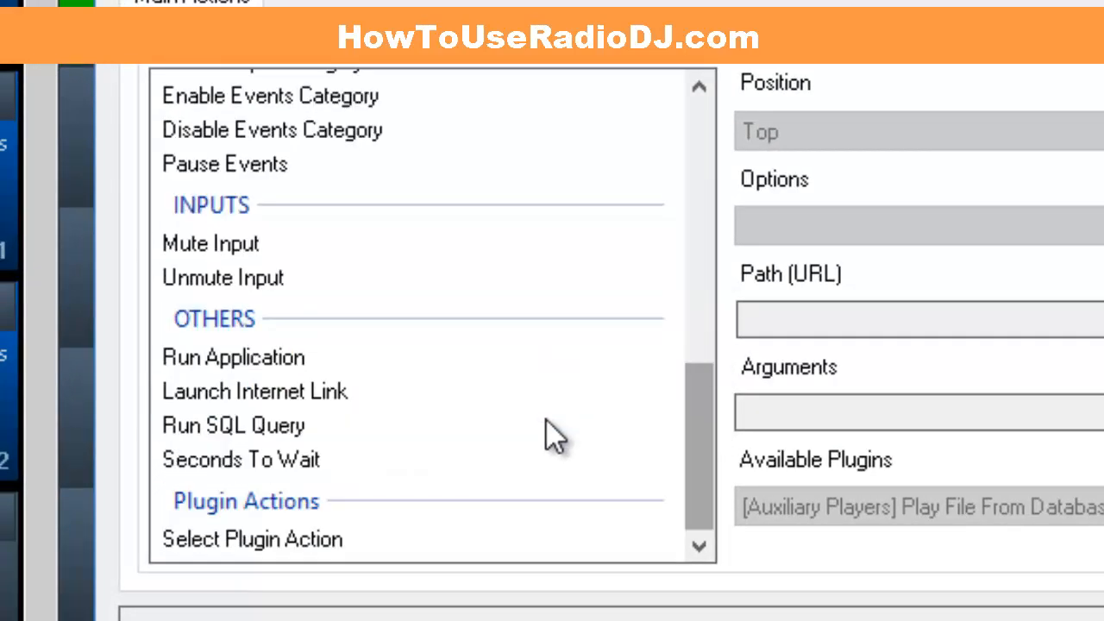
click(289, 460)
click(970, 404)
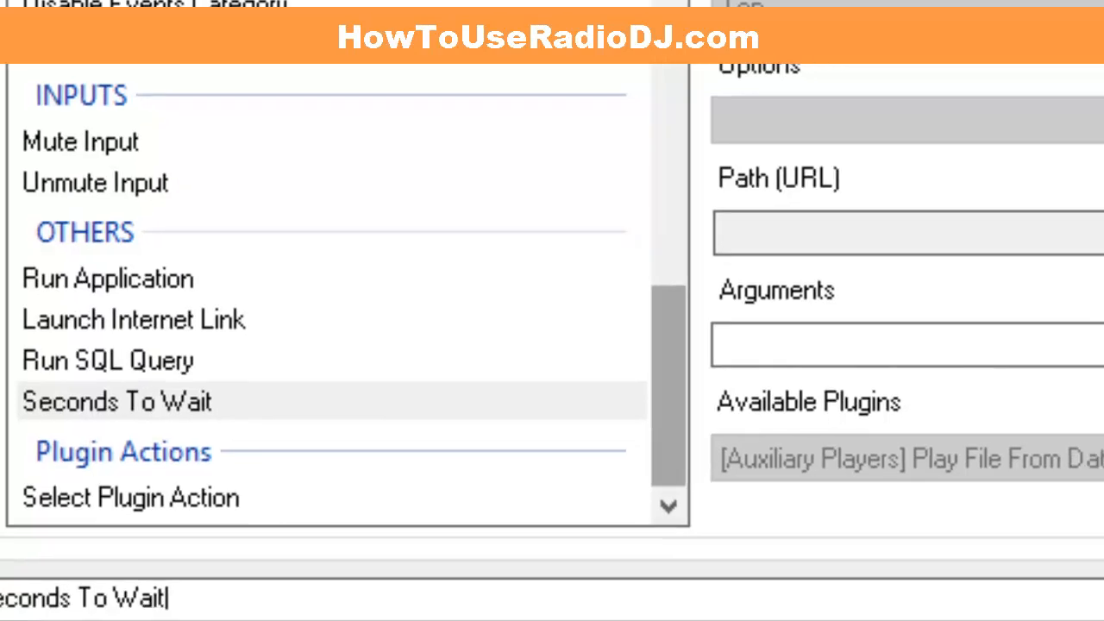
text(15)
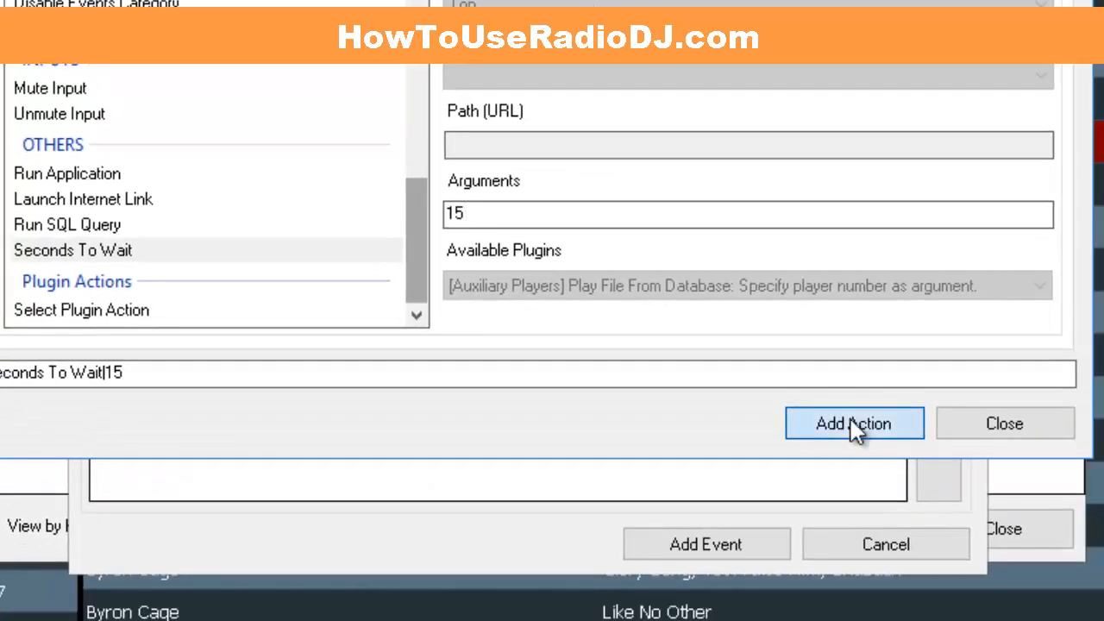
click(853, 425)
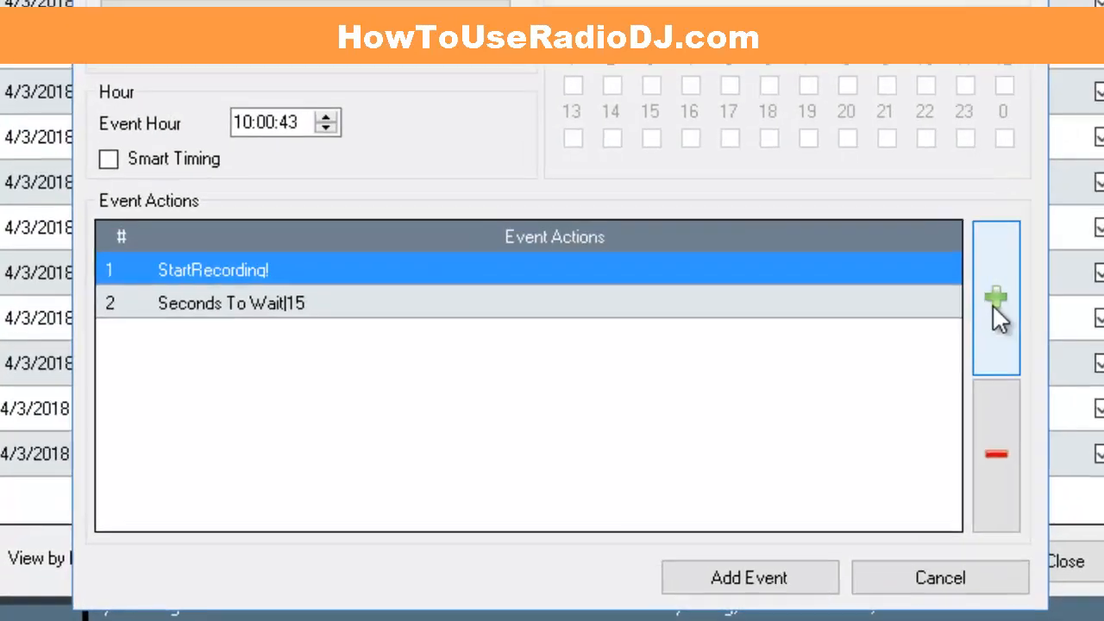
Step: Add a Stop Recording action as the third action of the event
click(938, 281)
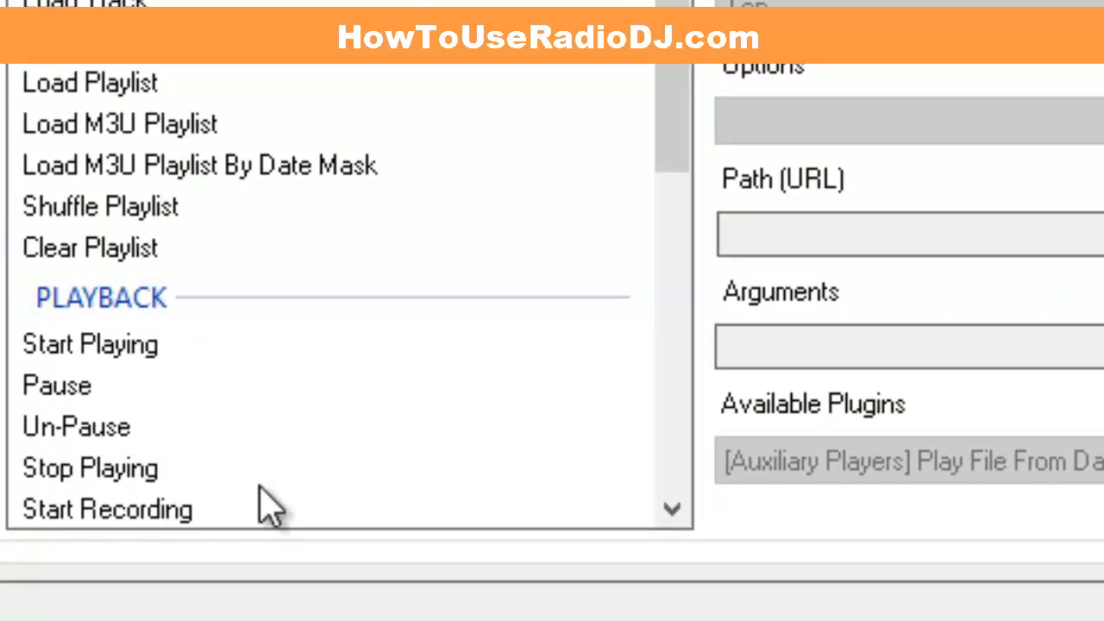
scroll(258, 500, down, 4)
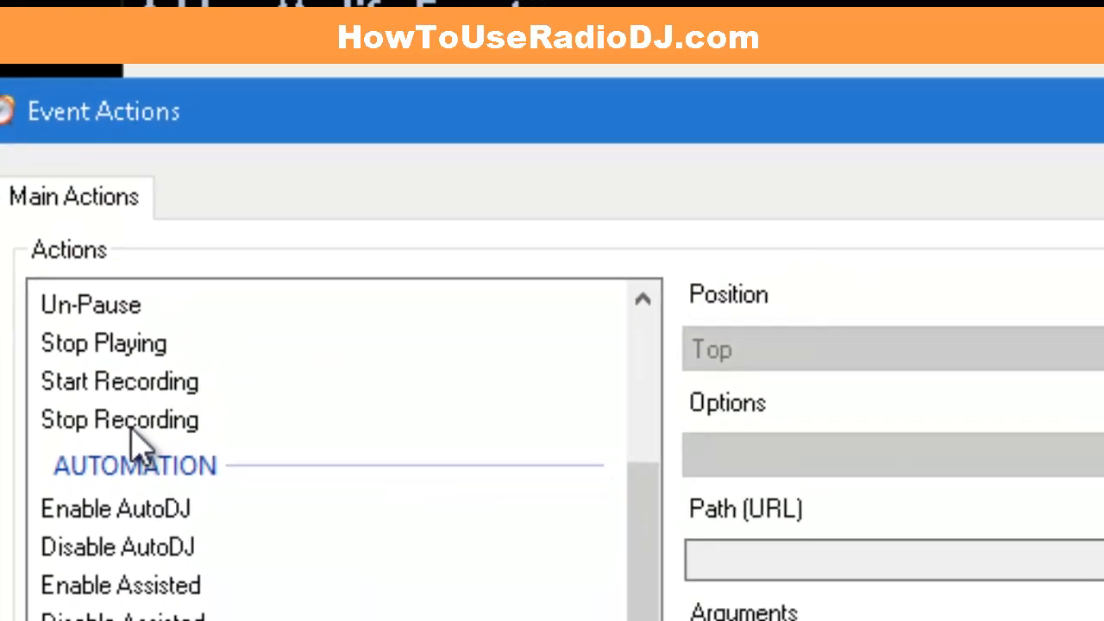
click(129, 319)
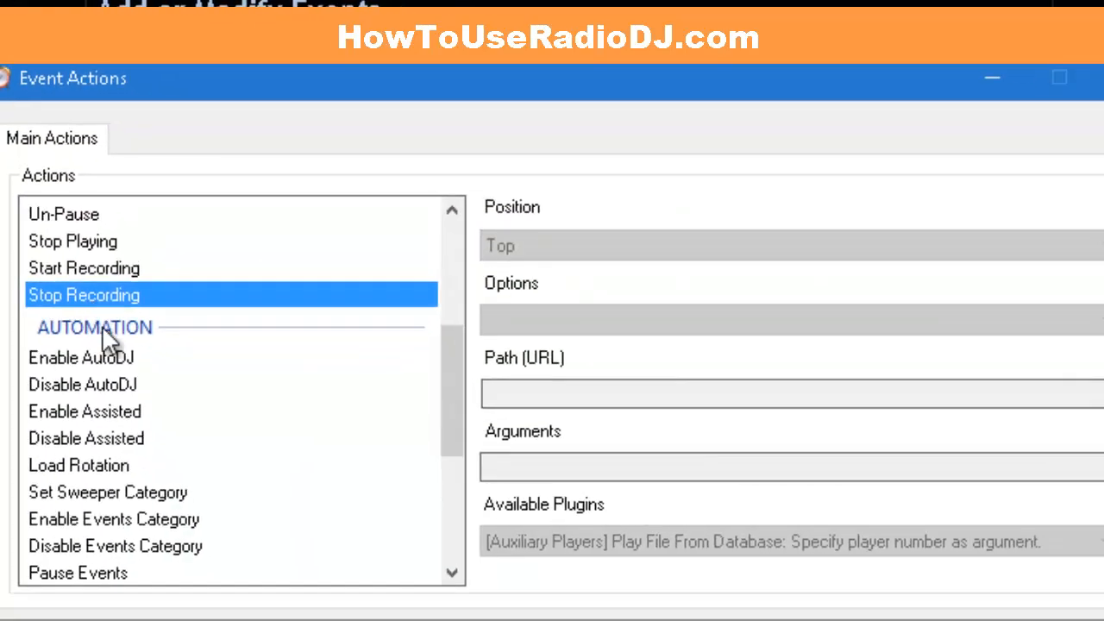
click(709, 552)
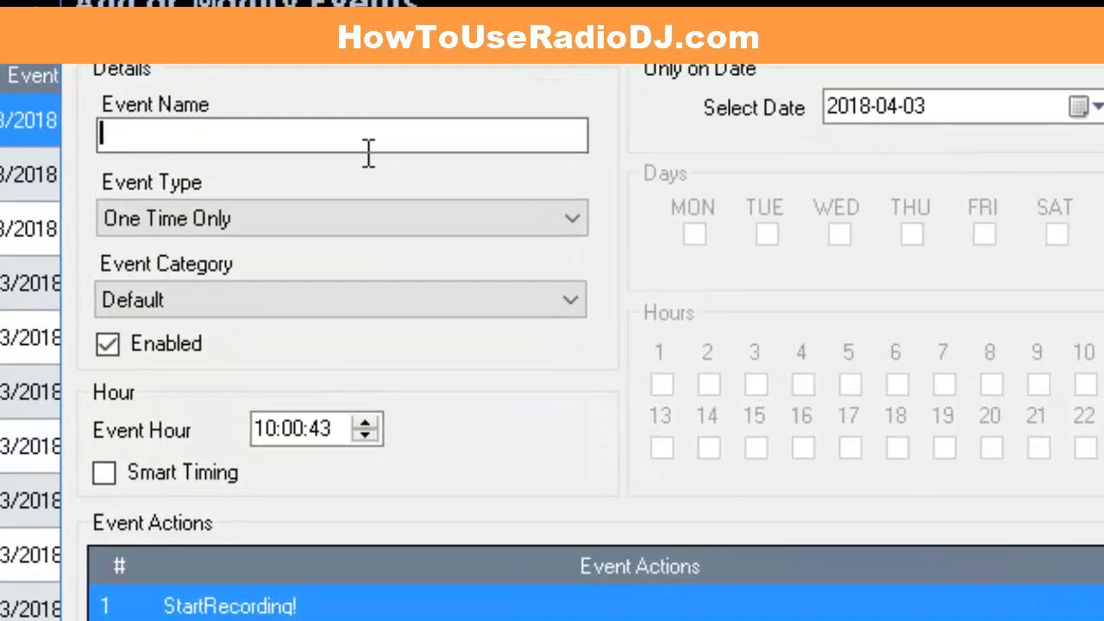
Step: Name the event "Record Yesy", set its hour to 10:04:00, add it and close the Events List
text(Rec)
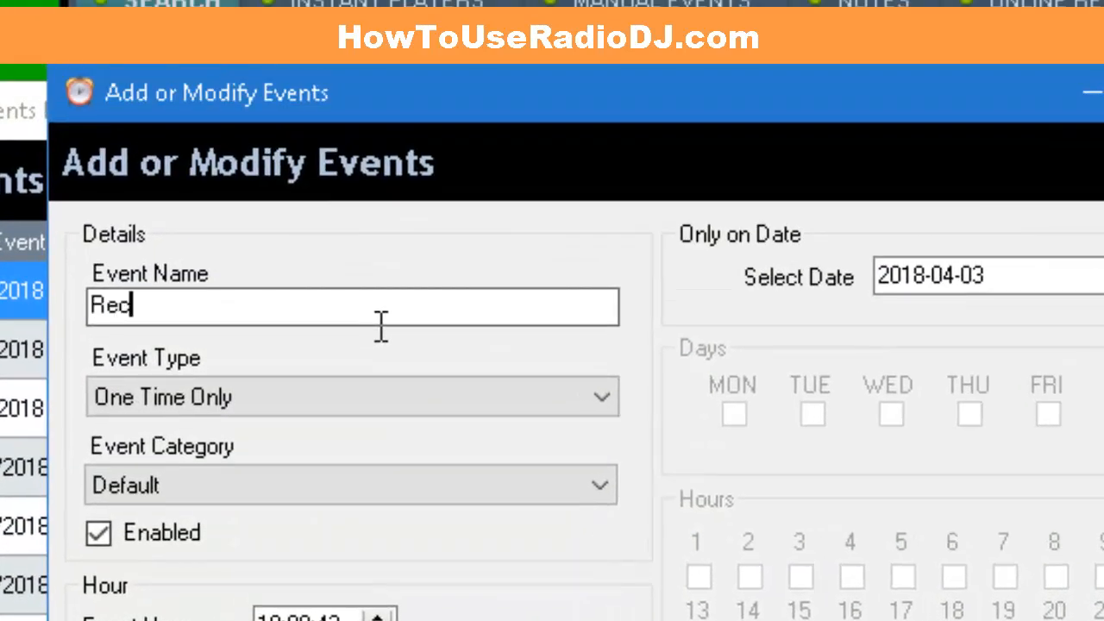
text(ord Yesy)
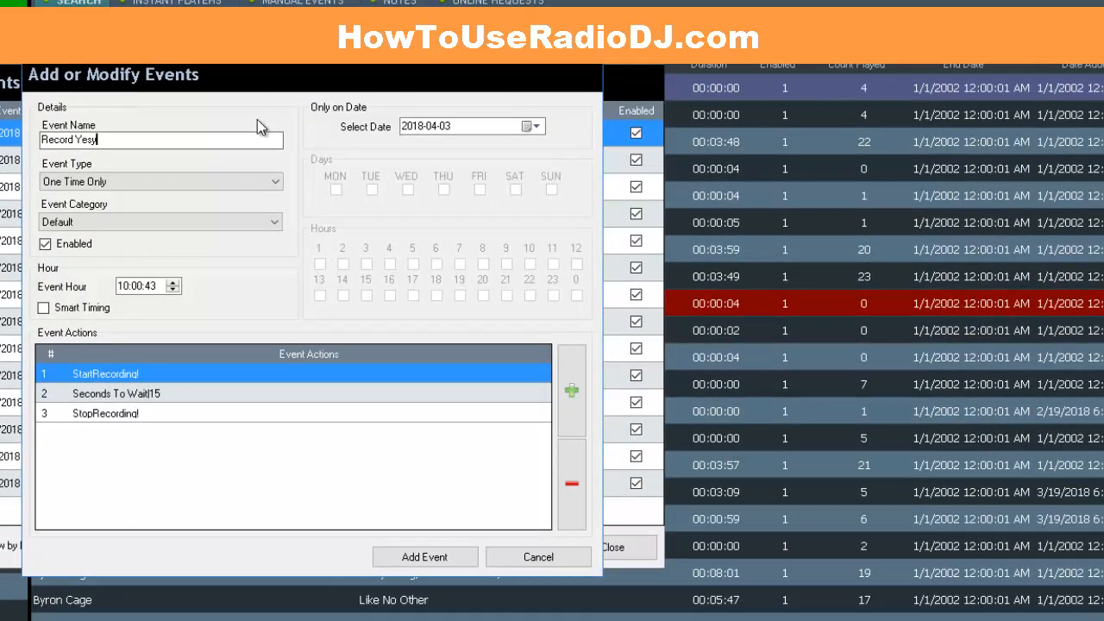
click(138, 289)
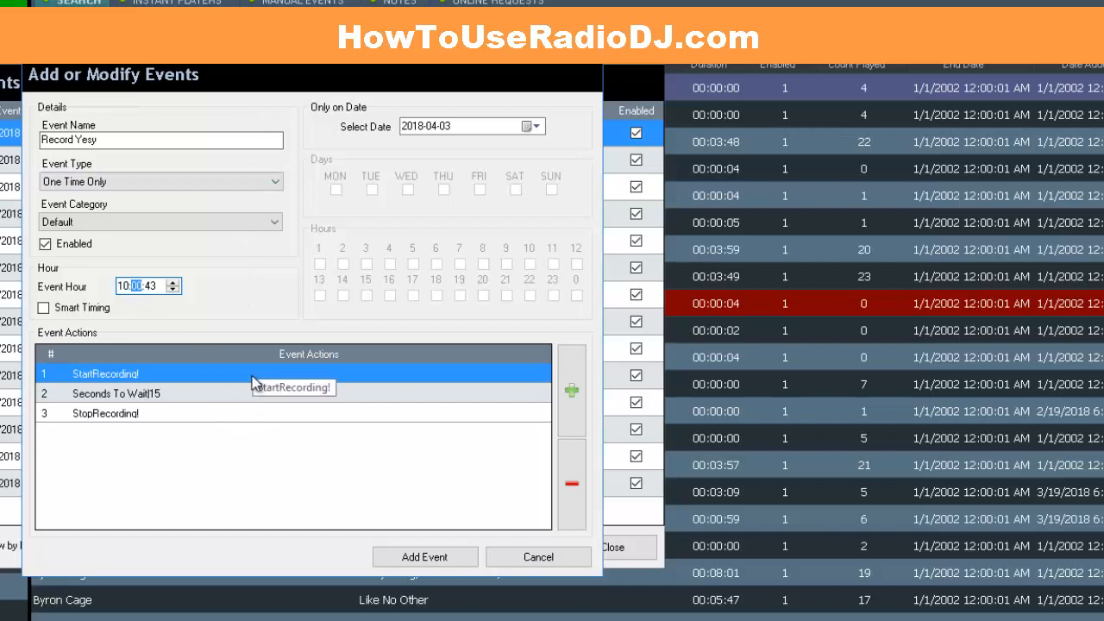
text(04:00)
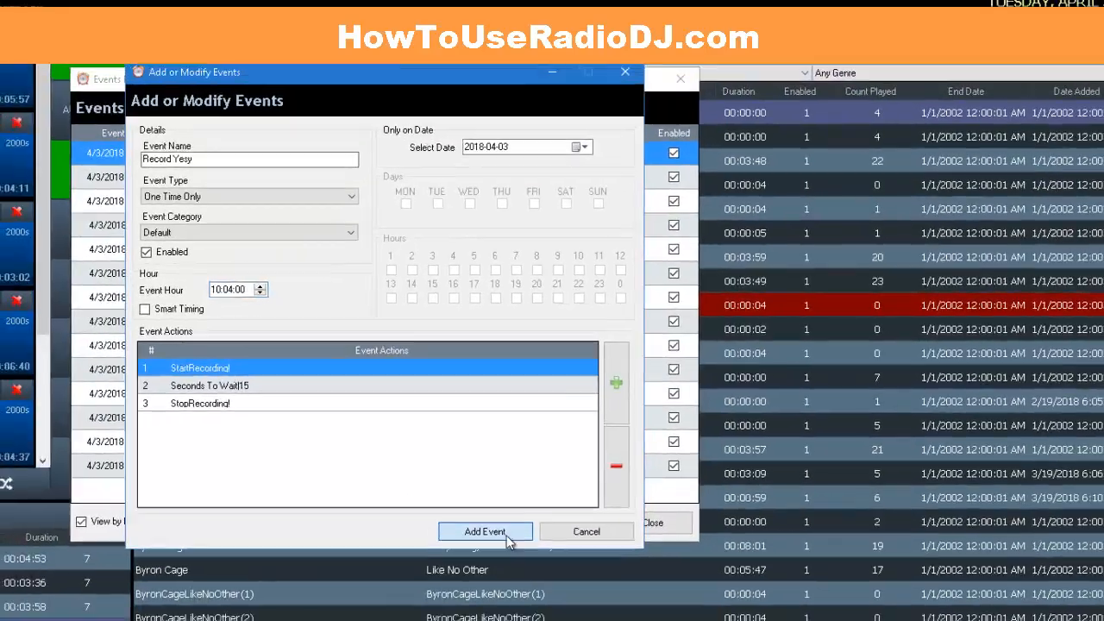
click(424, 556)
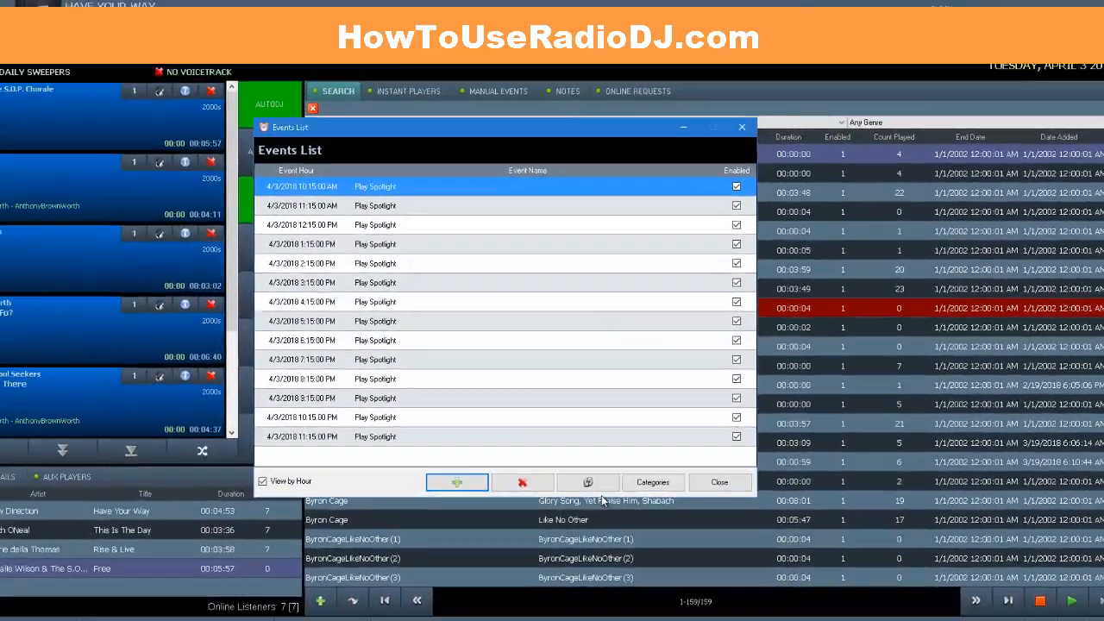
click(719, 482)
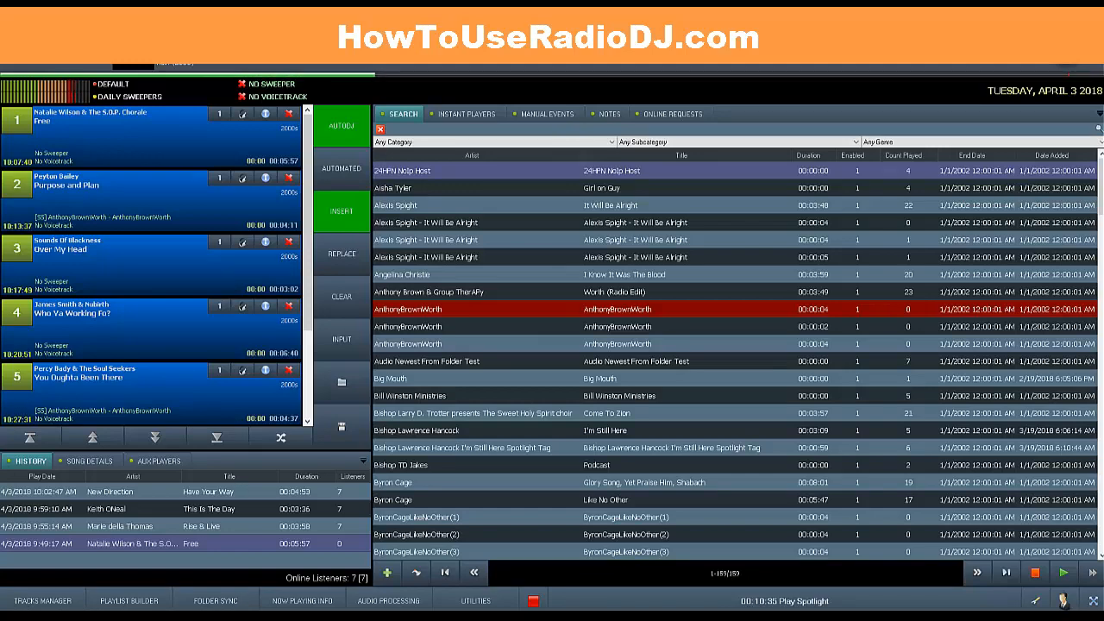
Step: Switch to File Explorer and check the length and bit rate of recording_04-03-2018_10-04-00AM.mp3 in the Recordings folder
drag(2, 250, 524, 38)
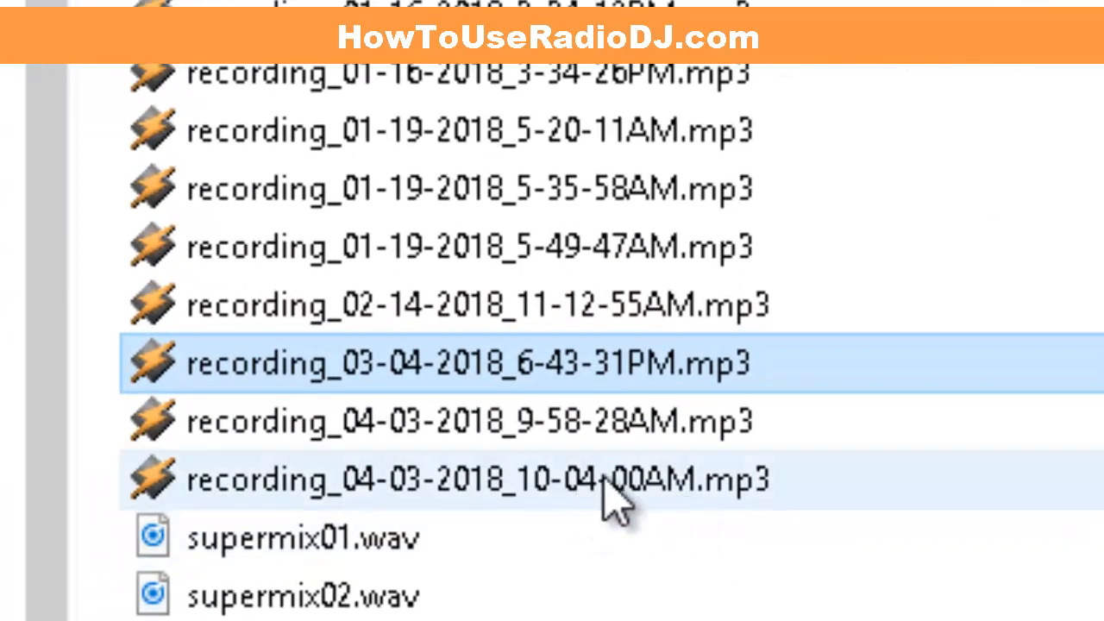
click(608, 494)
right_click(608, 494)
key(Escape)
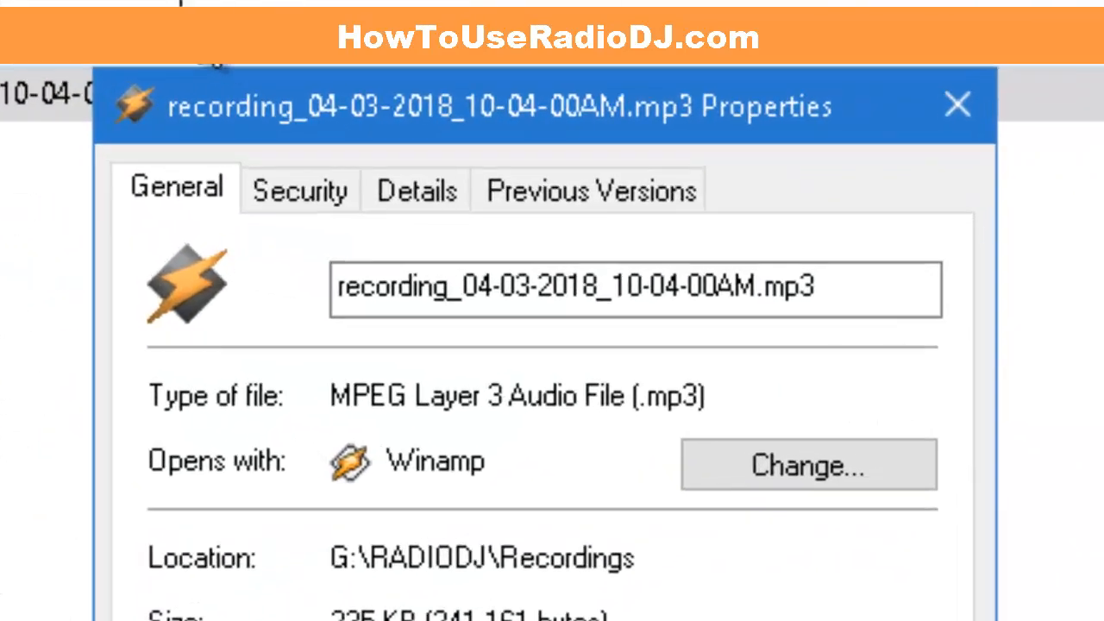
click(379, 186)
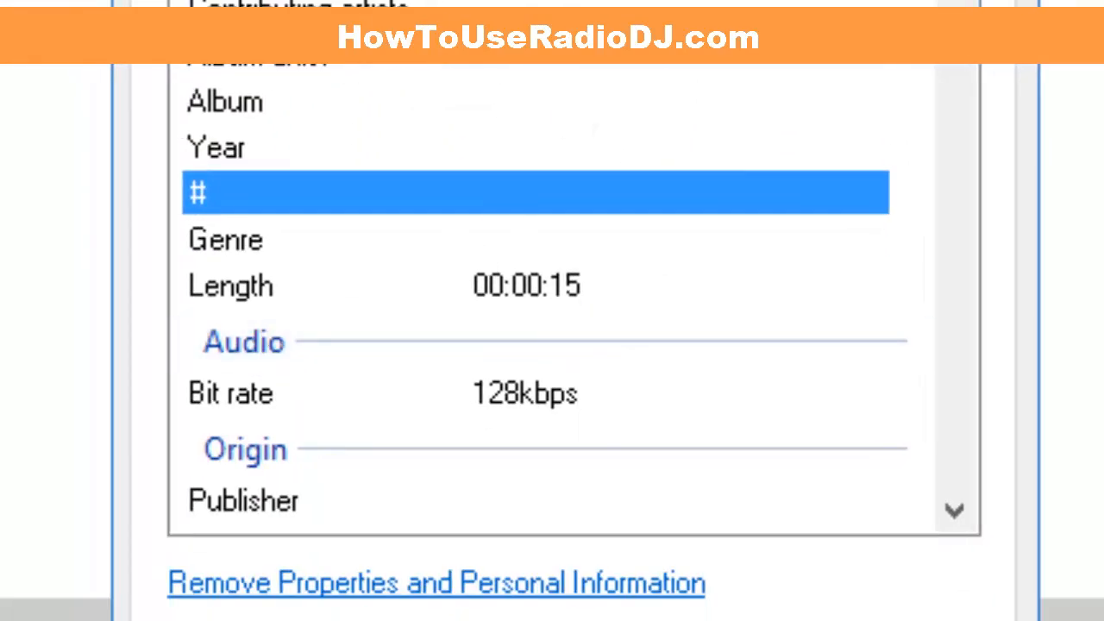
drag(970, 0, 948, 370)
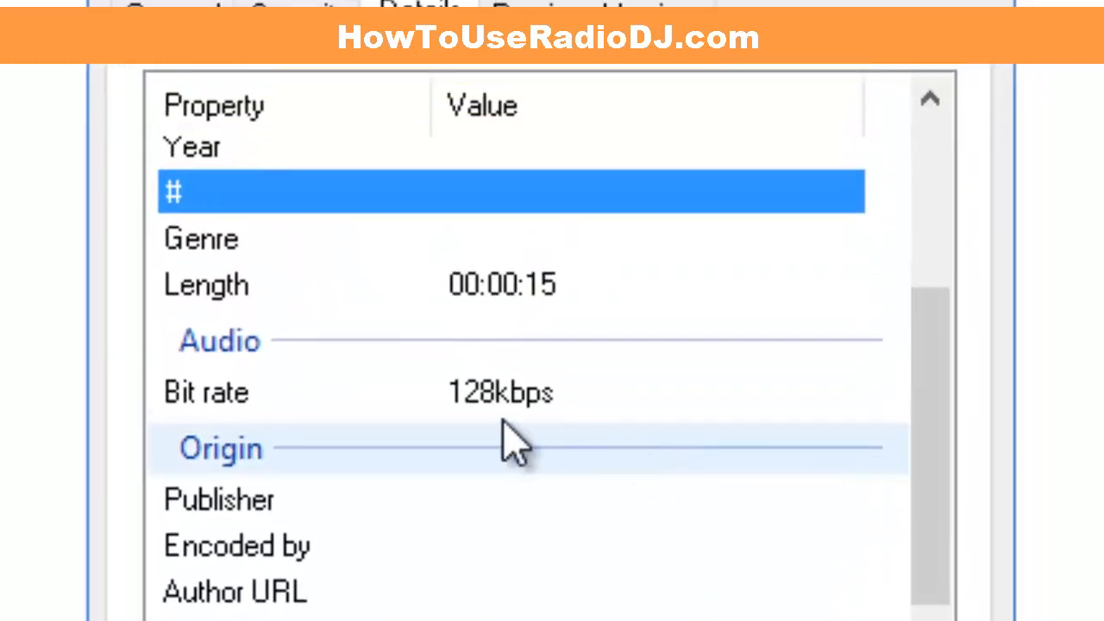
drag(931, 456, 931, 619)
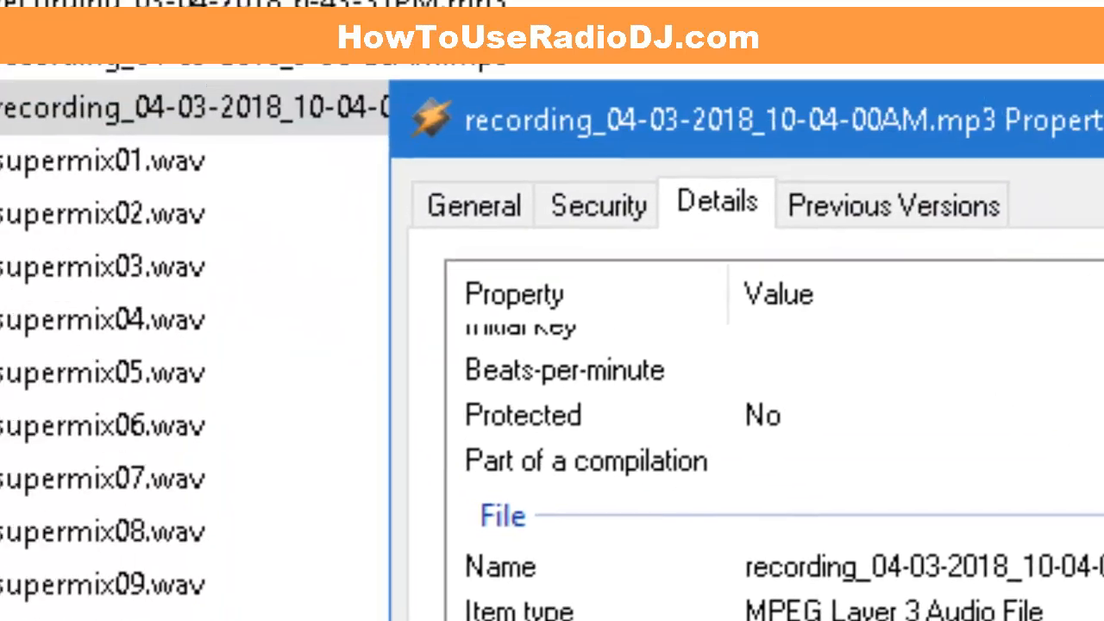
key(Escape)
mouse_move(229, 244)
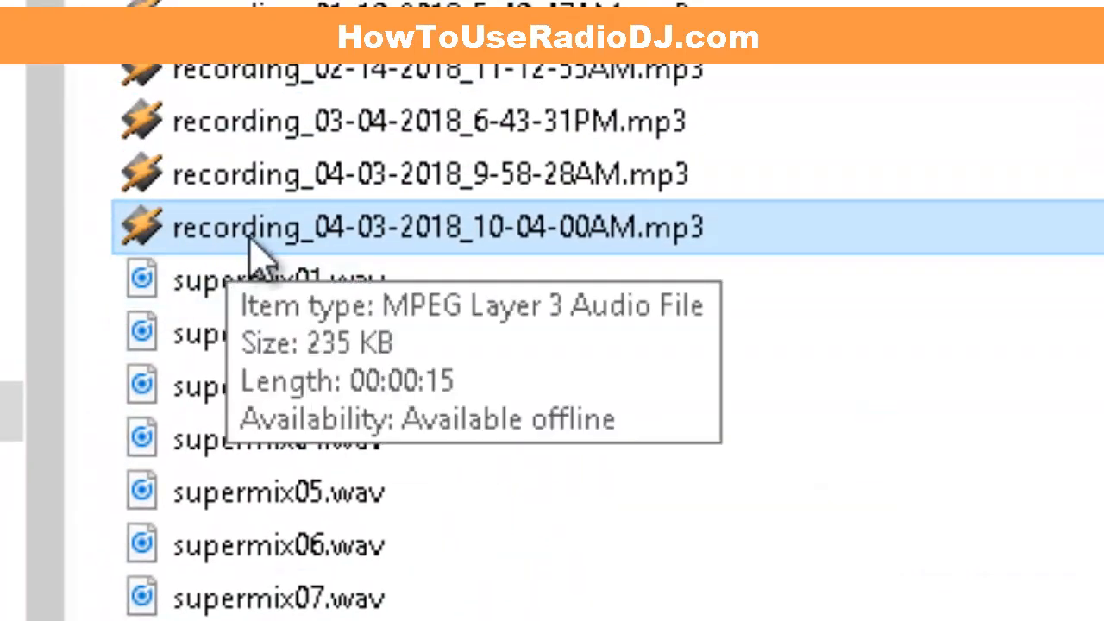